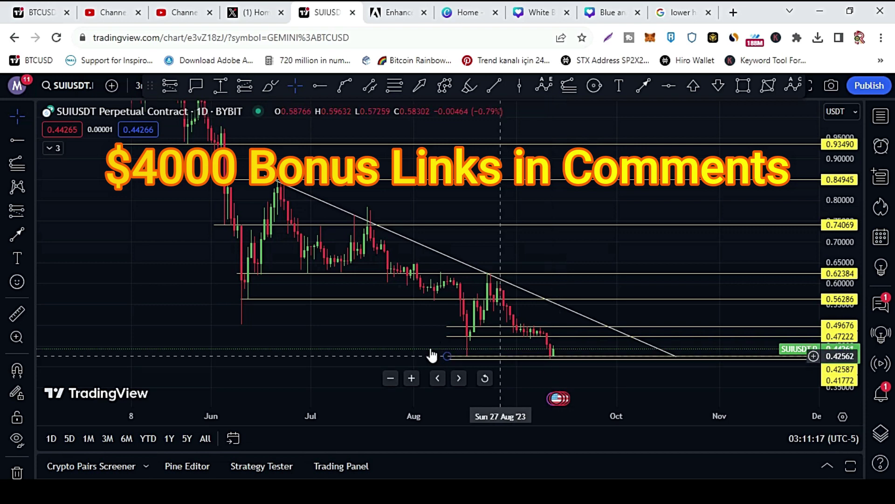
Step: With the Brush tool, circle the August low and the mid-September lows in orange
{"action": "key", "text": "alt+shift+b"}
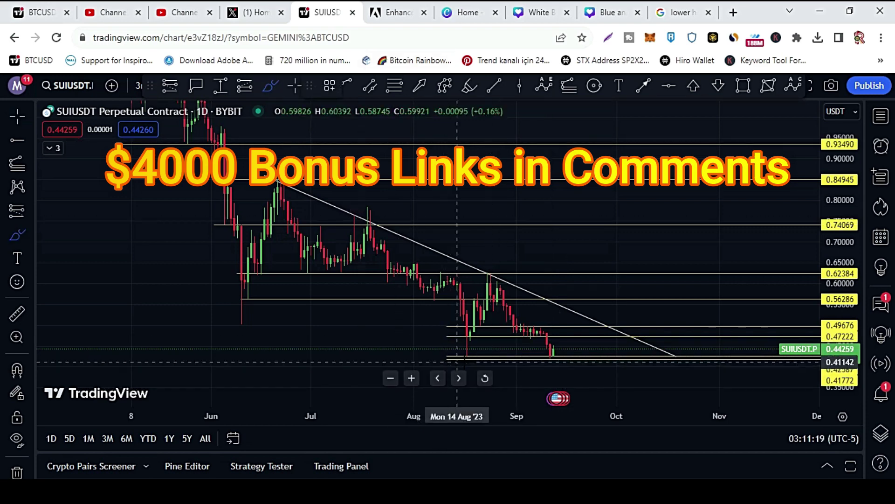
{"action": "mouse_move", "coordinate": [471, 360]}
{"action": "left_mouse_down"}
{"action": "mouse_move", "coordinate": [466, 339]}
{"action": "mouse_move", "coordinate": [463, 359]}
{"action": "left_mouse_up"}
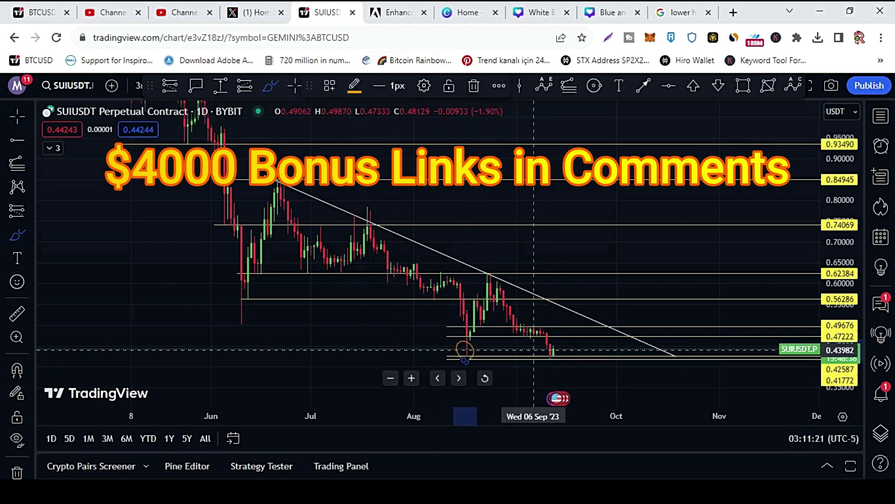
{"action": "mouse_move", "coordinate": [540, 358]}
{"action": "left_mouse_down"}
{"action": "mouse_move", "coordinate": [559, 367]}
{"action": "mouse_move", "coordinate": [566, 360]}
{"action": "mouse_move", "coordinate": [541, 353]}
{"action": "left_mouse_up"}
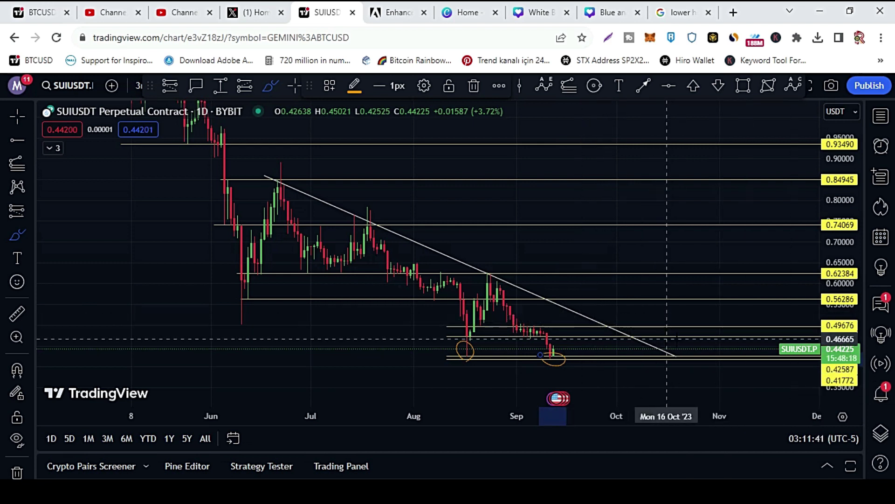
Step: Brush a loop at 0.49676, a wavy path along the range, and a climb toward 0.74069
{"action": "mouse_move", "coordinate": [658, 322]}
{"action": "left_mouse_down"}
{"action": "mouse_move", "coordinate": [595, 327]}
{"action": "mouse_move", "coordinate": [630, 339]}
{"action": "mouse_move", "coordinate": [596, 326]}
{"action": "mouse_move", "coordinate": [646, 322]}
{"action": "left_mouse_up"}
{"action": "mouse_move", "coordinate": [563, 355]}
{"action": "left_mouse_down"}
{"action": "mouse_move", "coordinate": [590, 352]}
{"action": "mouse_move", "coordinate": [603, 330]}
{"action": "mouse_move", "coordinate": [620, 352]}
{"action": "mouse_move", "coordinate": [627, 327]}
{"action": "mouse_move", "coordinate": [644, 360]}
{"action": "left_mouse_up"}
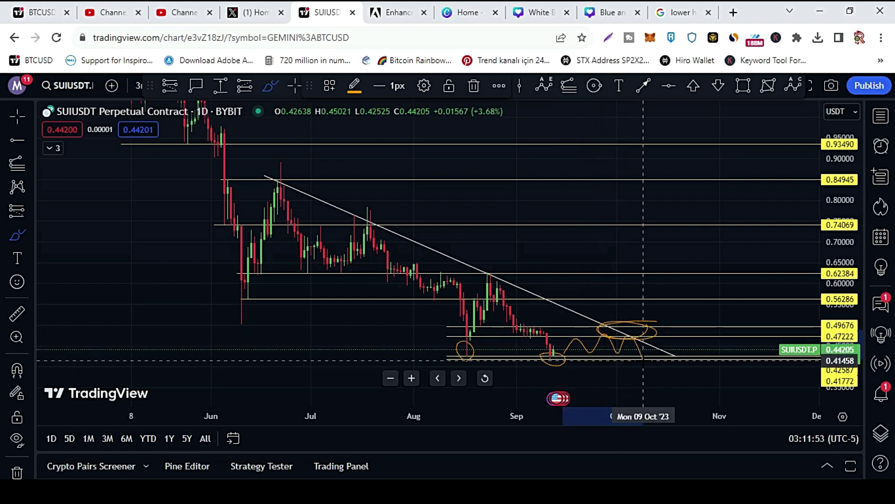
{"action": "mouse_move", "coordinate": [644, 360]}
{"action": "left_mouse_down"}
{"action": "mouse_move", "coordinate": [696, 320]}
{"action": "mouse_move", "coordinate": [711, 327]}
{"action": "mouse_move", "coordinate": [719, 311]}
{"action": "mouse_move", "coordinate": [736, 326]}
{"action": "mouse_move", "coordinate": [769, 276]}
{"action": "mouse_move", "coordinate": [783, 226]}
{"action": "mouse_move", "coordinate": [769, 224]}
{"action": "left_mouse_up"}
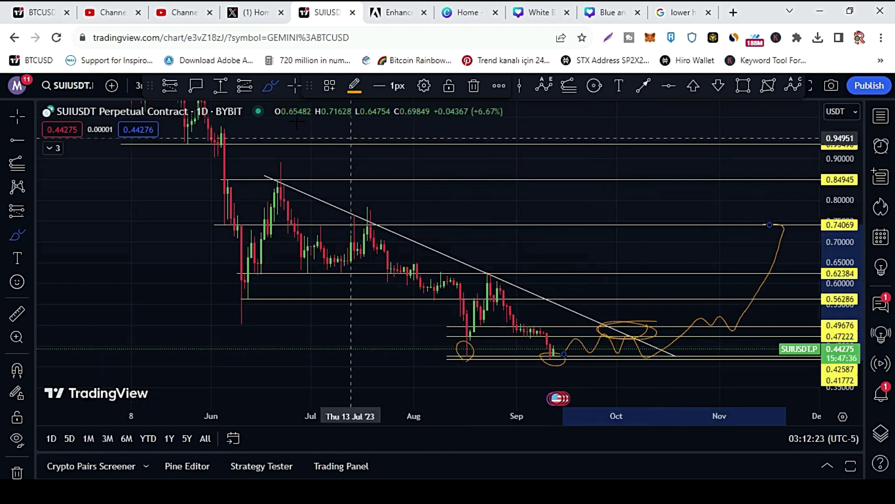
{"action": "key", "text": "Escape"}
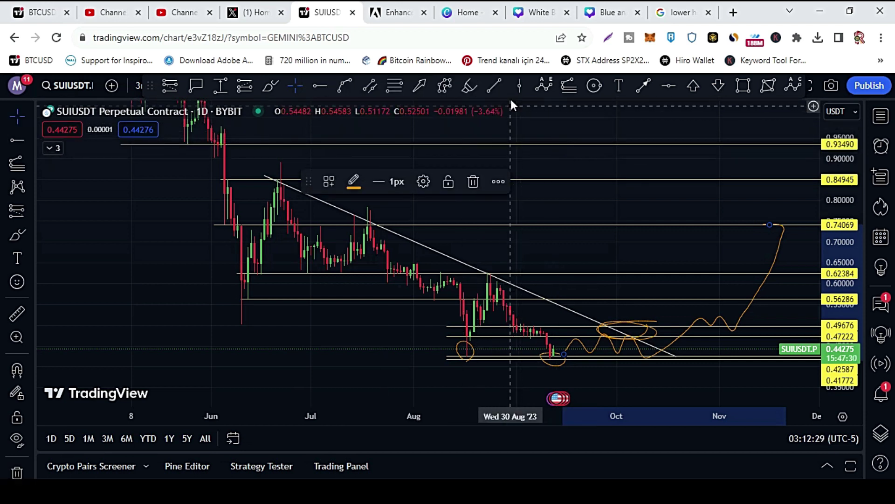
Step: Draw a downward arrow in late October below the 0.42587 support
{"action": "left_click", "coordinate": [642, 88]}
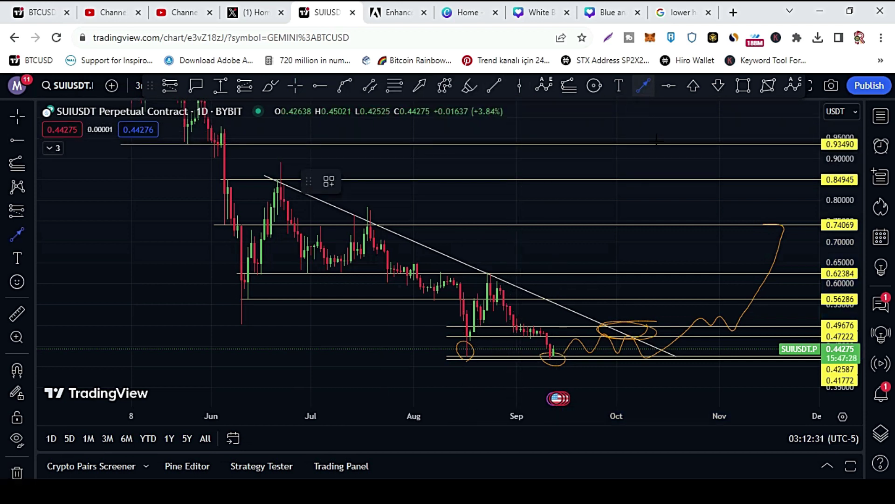
{"action": "left_click", "coordinate": [703, 336]}
{"action": "left_click", "coordinate": [702, 358]}
{"action": "left_click_drag", "start_coordinate": [701, 348], "coordinate": [705, 369]}
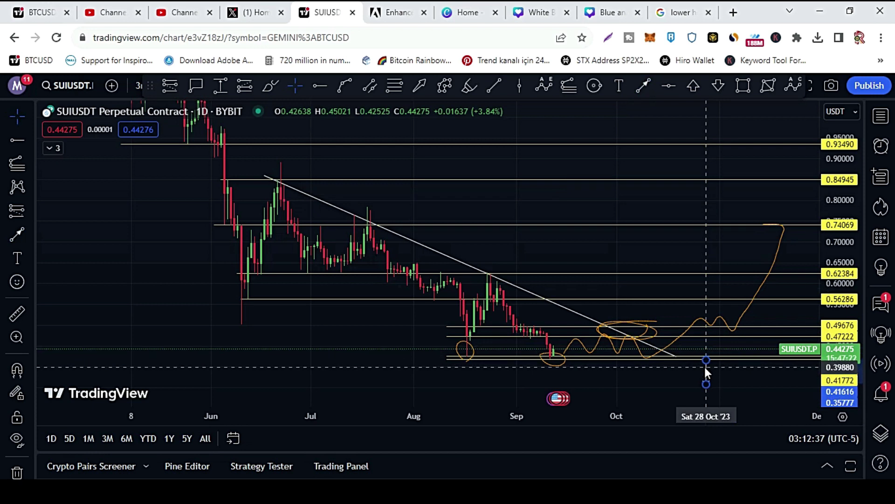
{"action": "left_click", "coordinate": [706, 384]}
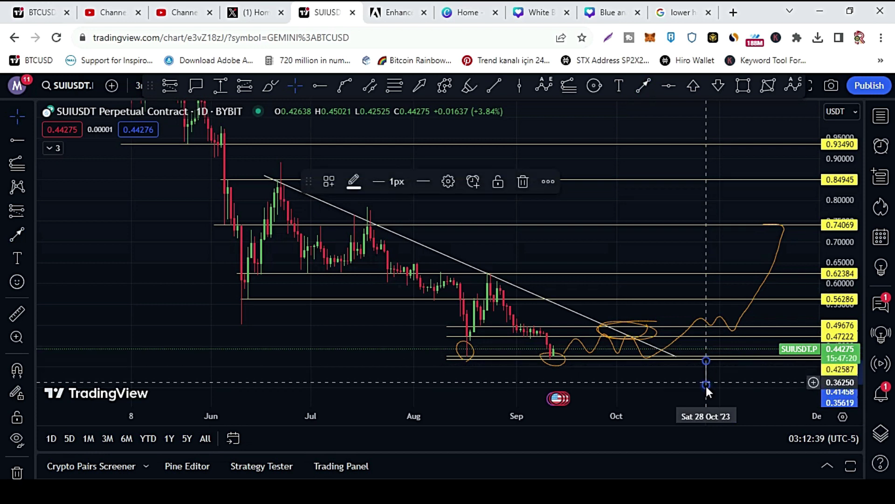
Step: Add a horizontal support line near 0.35935 at the arrow's tip
{"action": "left_click", "coordinate": [17, 140]}
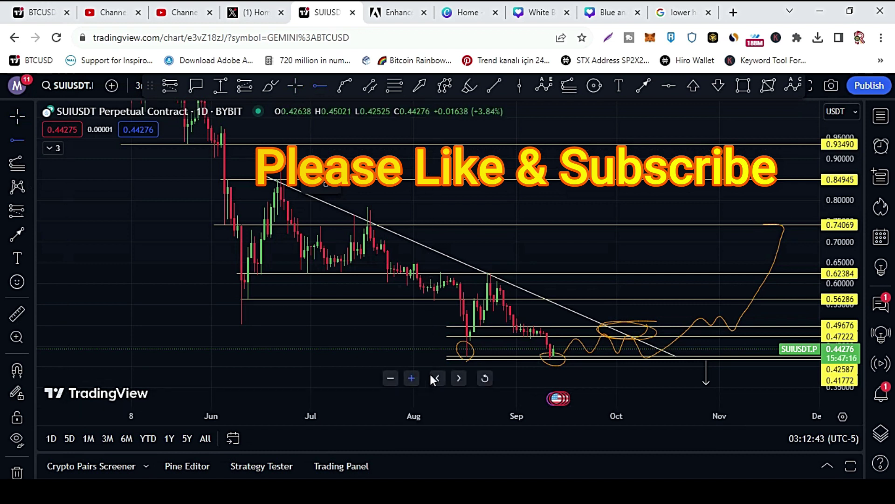
{"action": "left_click", "coordinate": [569, 384]}
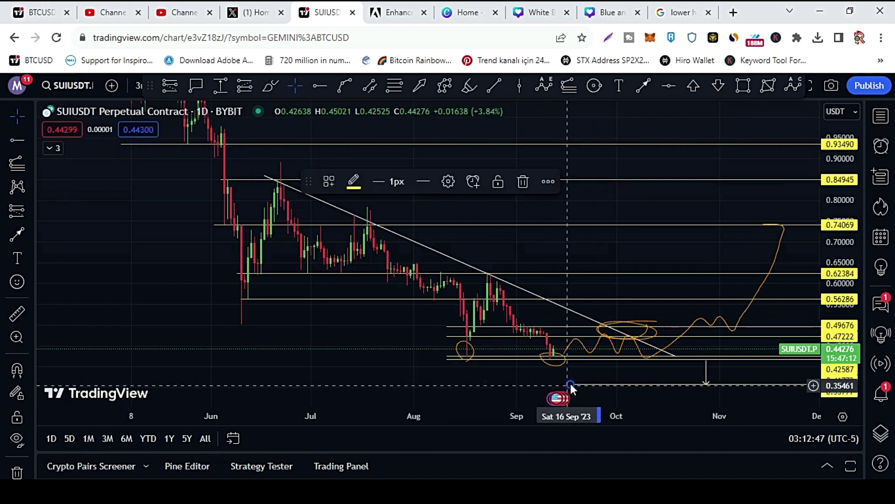
{"action": "left_click", "coordinate": [511, 385]}
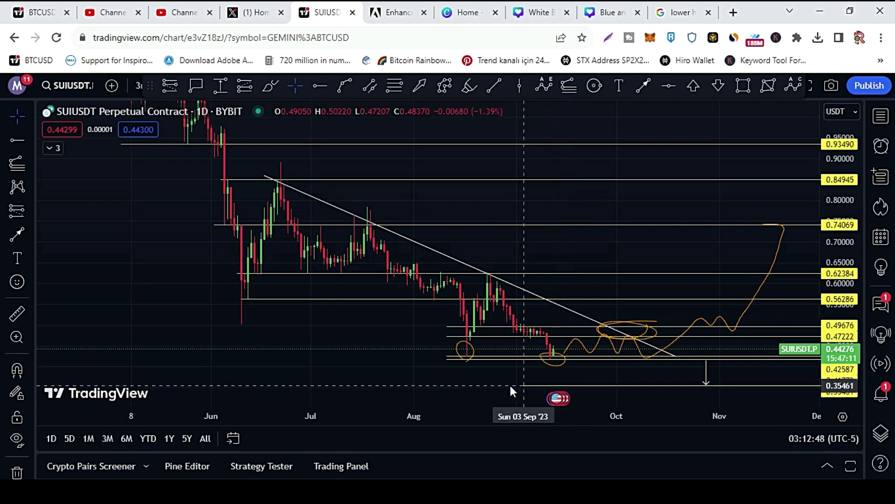
{"action": "left_click", "coordinate": [446, 384]}
{"action": "left_click", "coordinate": [340, 378]}
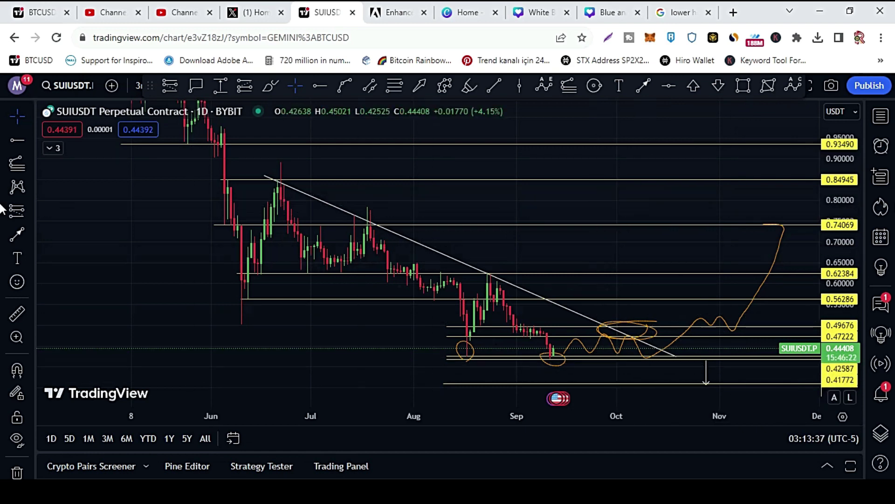
Step: Compress the price scale to show the May highs and mark a horizontal level at 1.48929
{"action": "left_click_drag", "start_coordinate": [839, 240], "coordinate": [837, 275]}
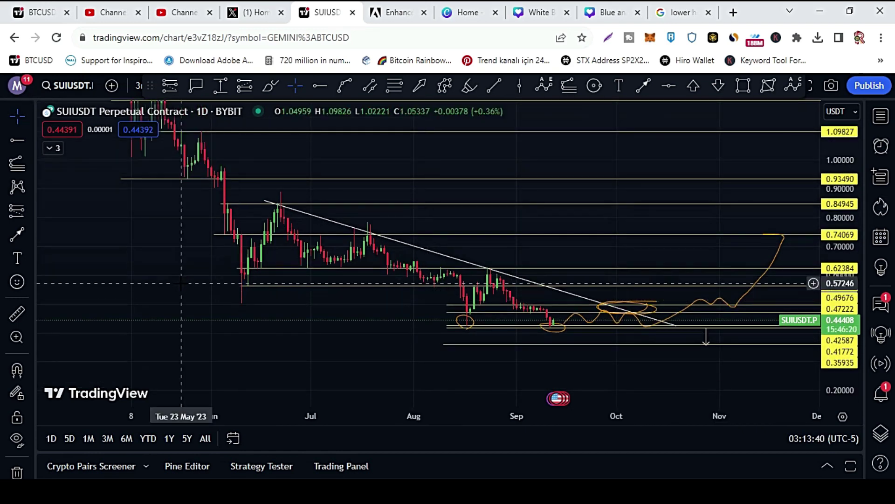
{"action": "scroll", "coordinate": [187, 268], "scroll_direction": "down", "scroll_amount": 2}
{"action": "left_click_drag", "start_coordinate": [206, 220], "coordinate": [110, 302]}
{"action": "left_click_drag", "start_coordinate": [849, 183], "coordinate": [530, 286]}
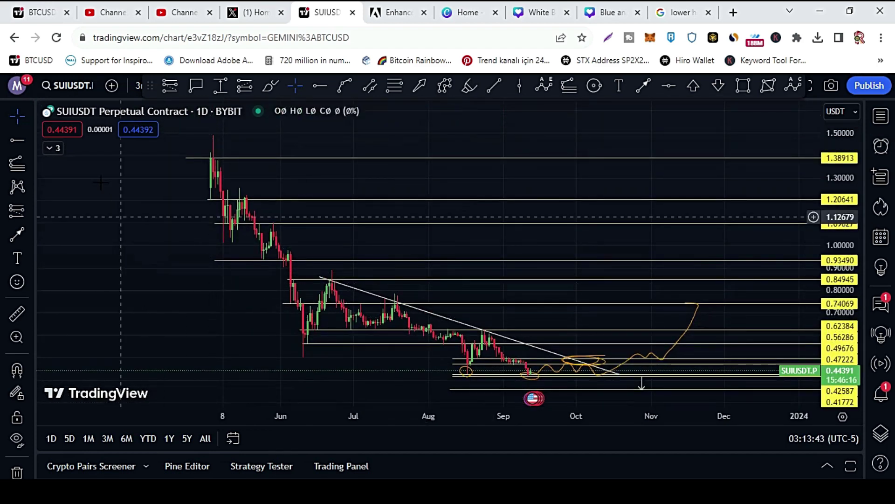
{"action": "left_click", "coordinate": [316, 85]}
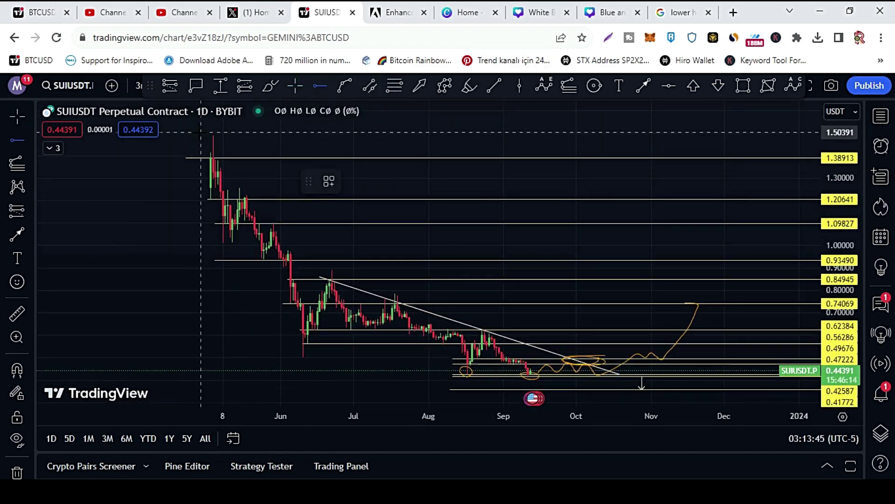
{"action": "left_click", "coordinate": [190, 136]}
{"action": "mouse_move", "coordinate": [143, 324]}
{"action": "left_mouse_down"}
{"action": "mouse_move", "coordinate": [122, 315]}
{"action": "mouse_move", "coordinate": [126, 325]}
{"action": "left_mouse_up"}
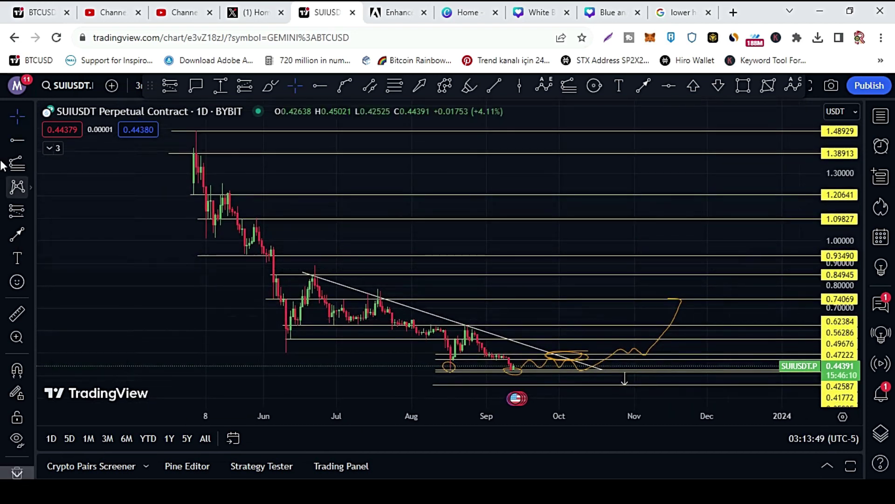
{"action": "left_click", "coordinate": [16, 162]}
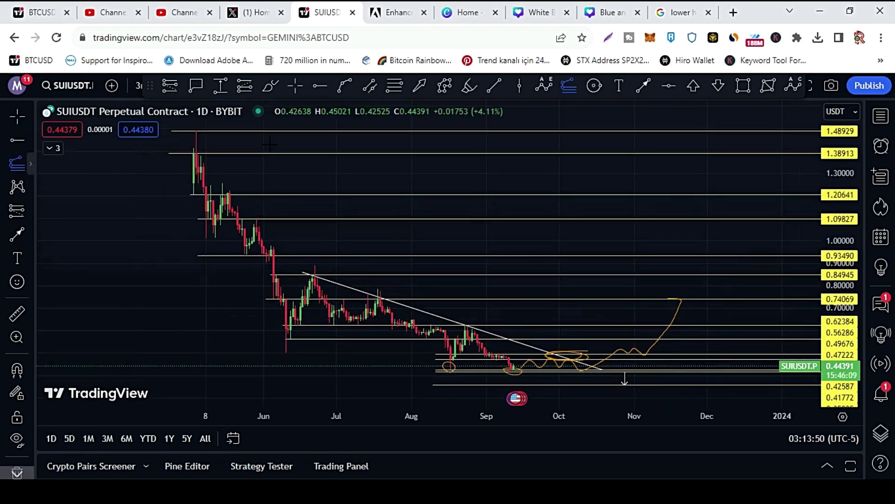
Step: Draw a trend-based Fib extension from the May 4 high through the June 11 low to ~0.89
{"action": "left_click", "coordinate": [197, 130]}
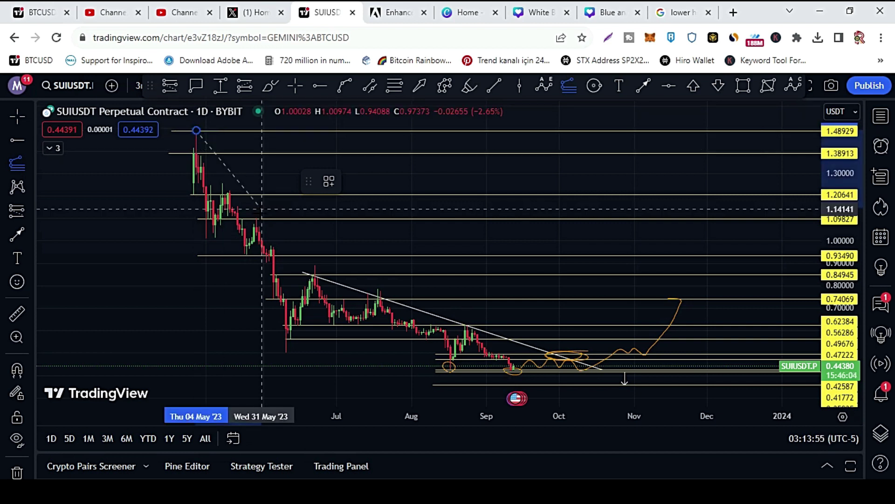
{"action": "left_click", "coordinate": [288, 356]}
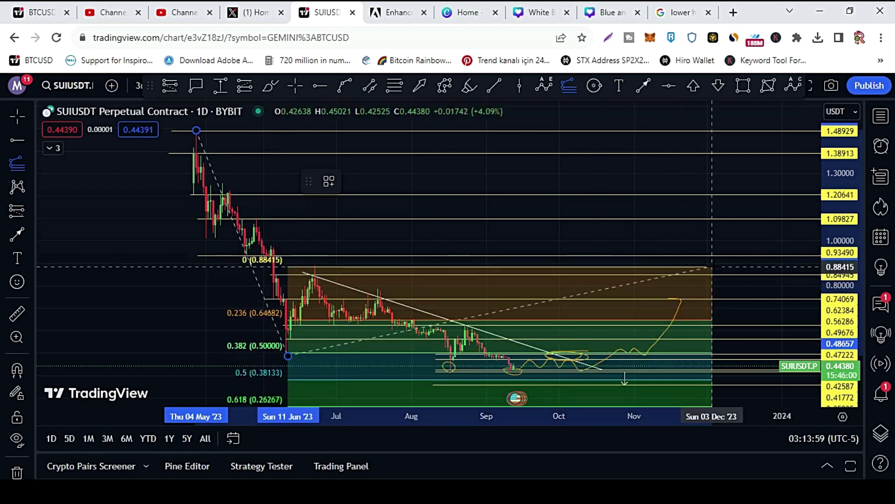
{"action": "left_click", "coordinate": [746, 265]}
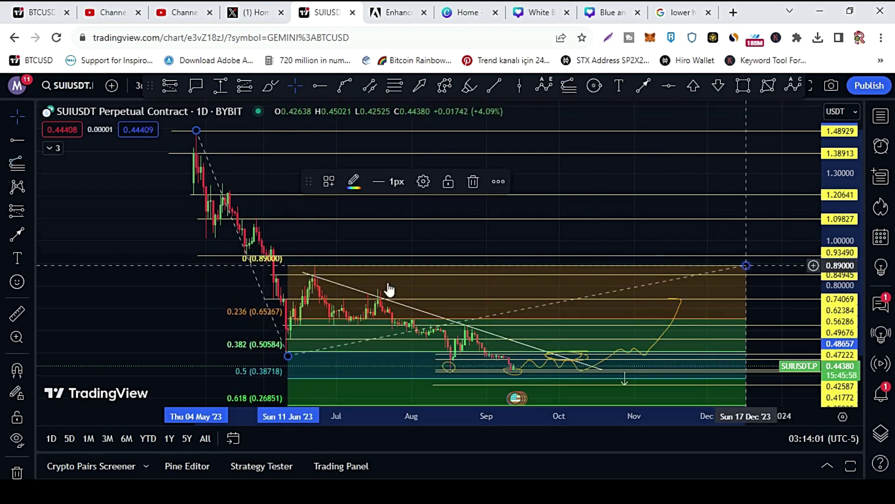
{"action": "left_click", "coordinate": [152, 292]}
{"action": "left_click_drag", "start_coordinate": [152, 293], "coordinate": [148, 278]}
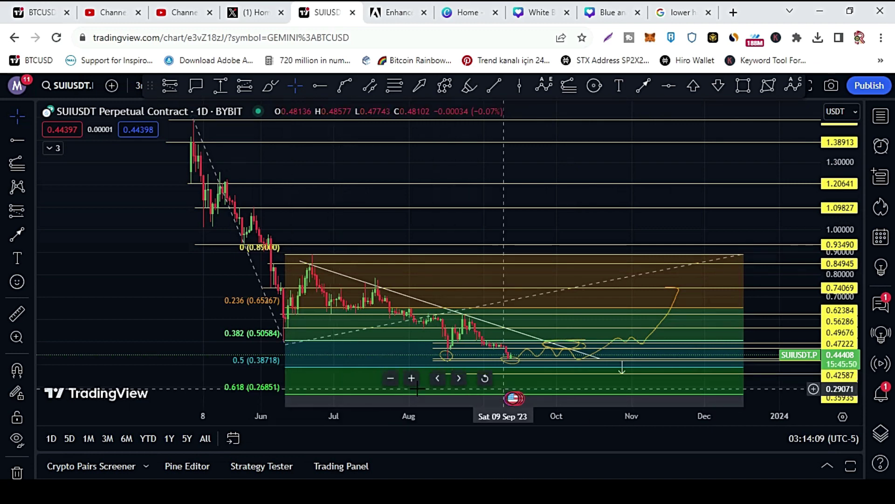
Step: Brush an orange oval around the 0.5 (0.38718) and 0.618 (0.26851) levels
{"action": "left_click", "coordinate": [266, 87]}
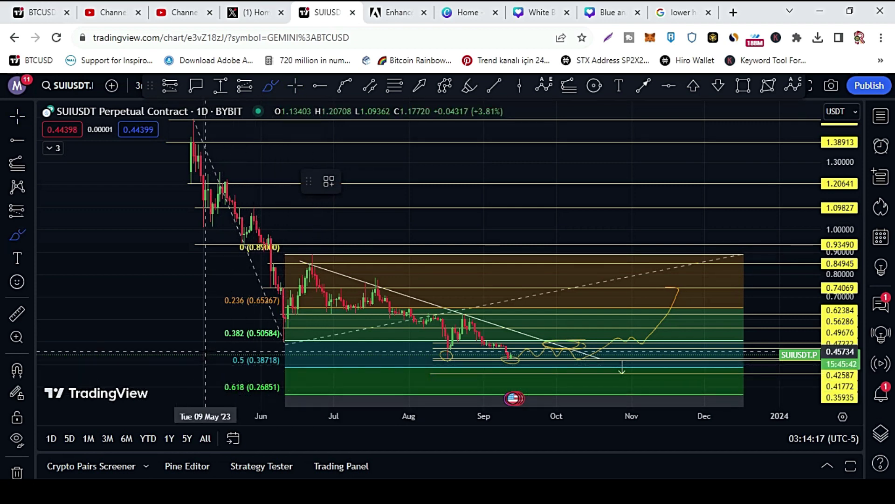
{"action": "mouse_move", "coordinate": [226, 348]}
{"action": "left_mouse_down"}
{"action": "mouse_move", "coordinate": [208, 375]}
{"action": "mouse_move", "coordinate": [237, 398]}
{"action": "mouse_move", "coordinate": [295, 398]}
{"action": "mouse_move", "coordinate": [301, 358]}
{"action": "mouse_move", "coordinate": [213, 349]}
{"action": "left_mouse_up"}
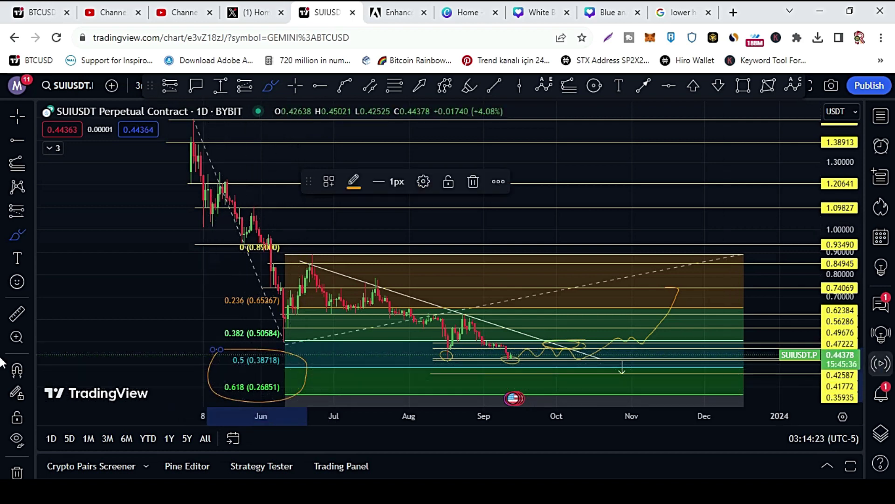
{"action": "left_click", "coordinate": [15, 117]}
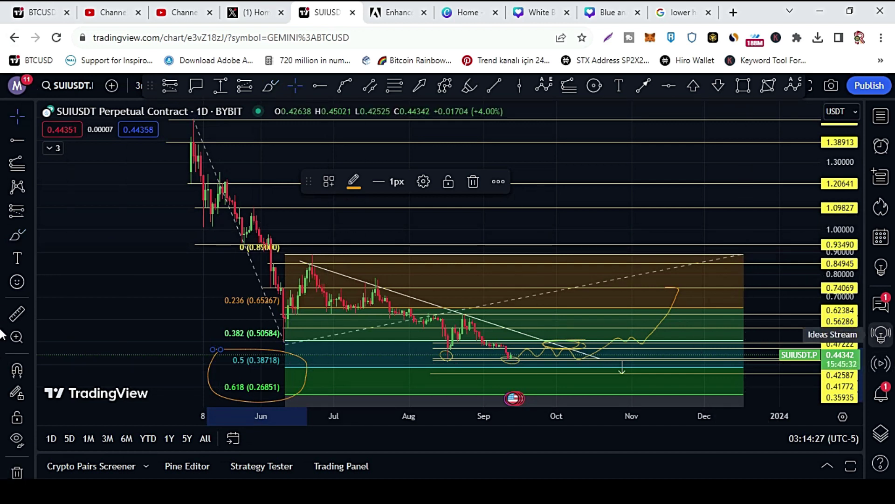
{"action": "left_click", "coordinate": [229, 303]}
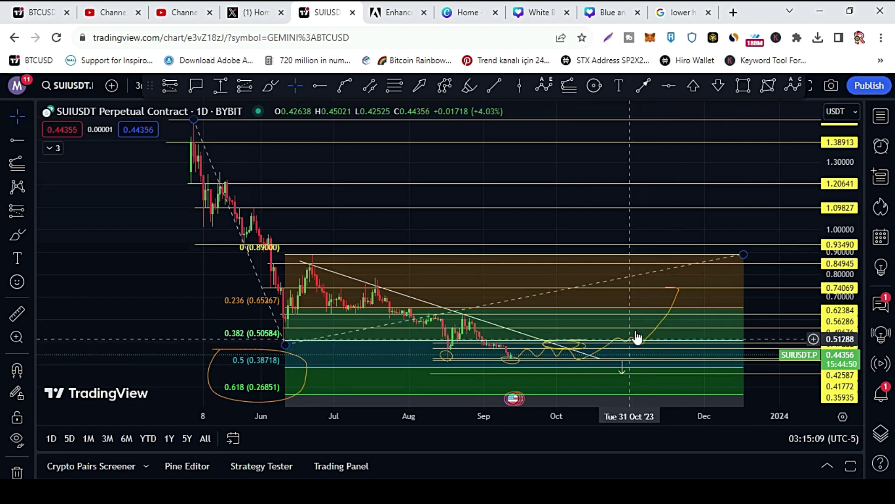
{"action": "mouse_move", "coordinate": [844, 398]}
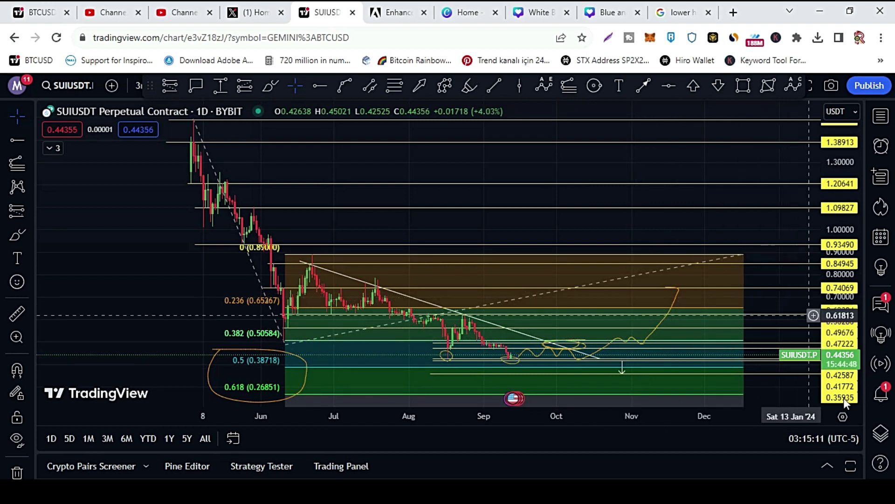